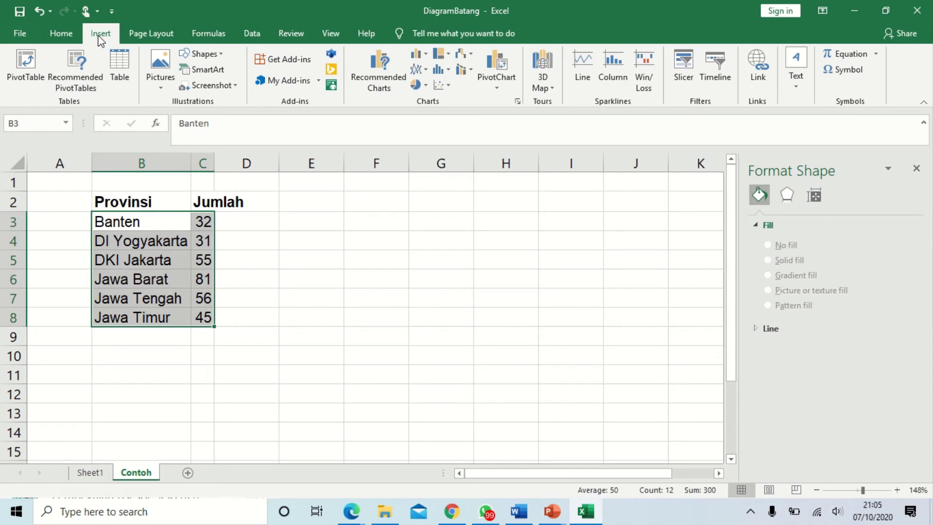
# Insert a 3-D clustered column chart of the selected province data and resize it beside the table, spanning columns E to I, rows 2 to 11.
pyautogui.click(381, 87)
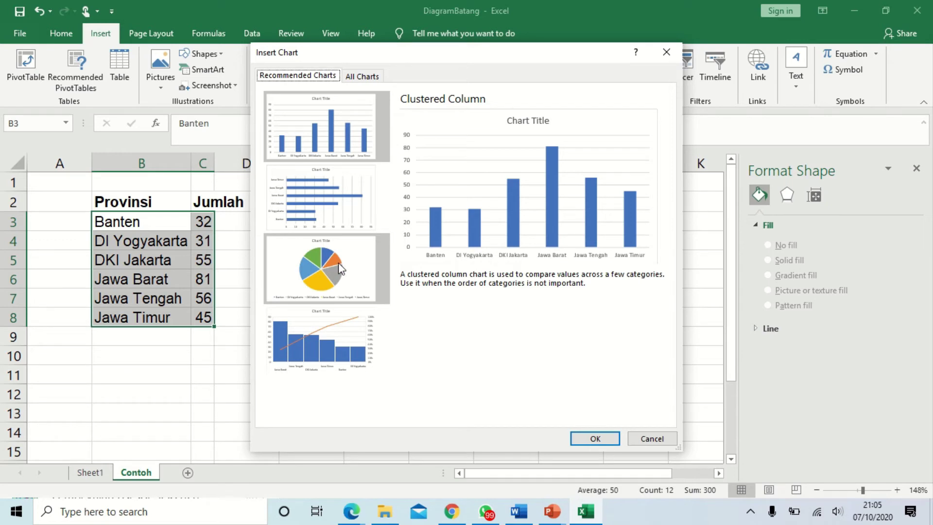
pyautogui.press('Escape')
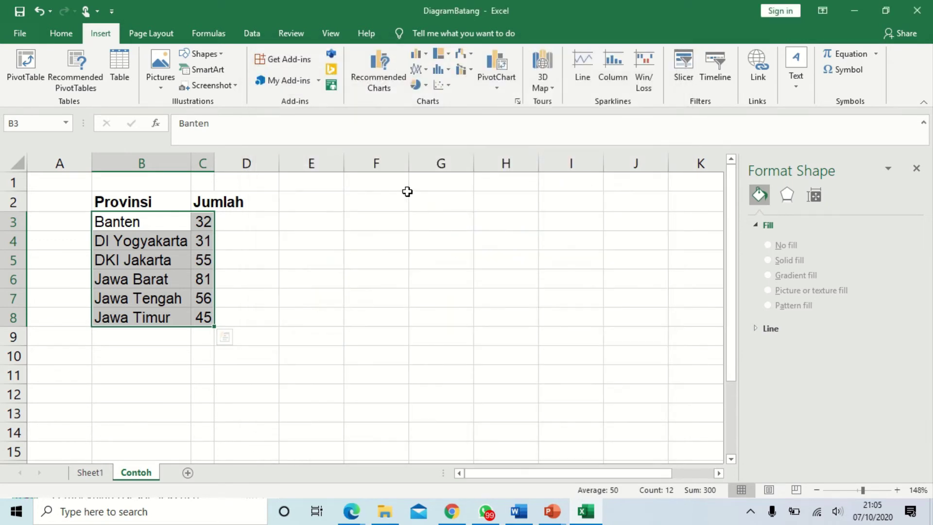
pyautogui.click(425, 54)
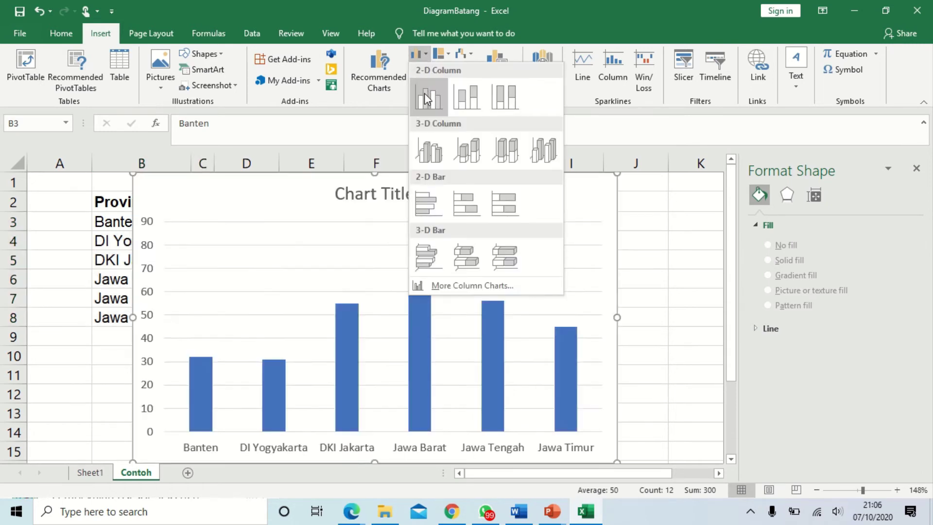
pyautogui.click(418, 159)
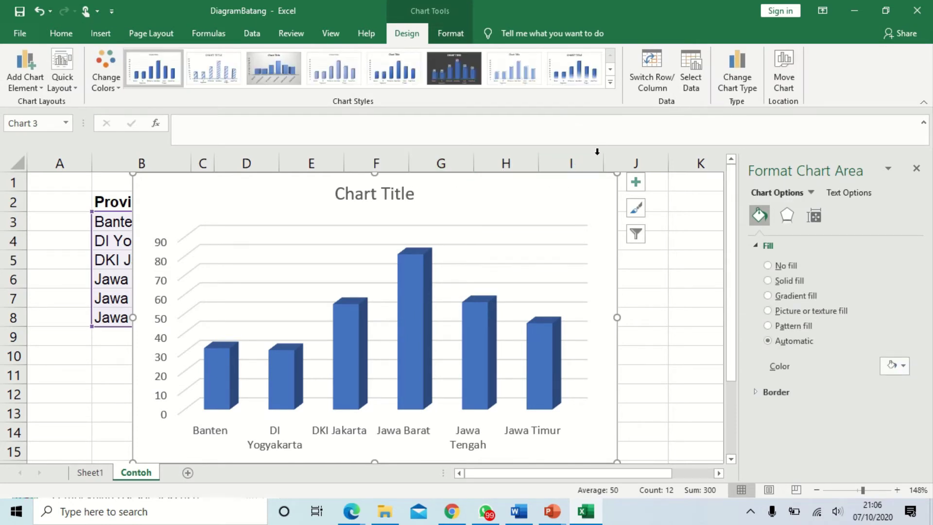
pyautogui.moveTo(617, 176); pyautogui.dragTo(668, 195)
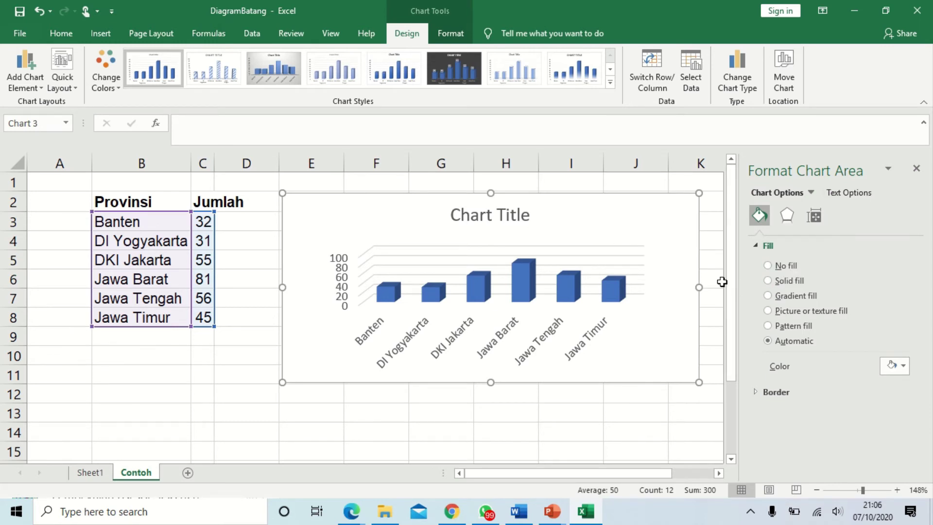
pyautogui.moveTo(699, 287); pyautogui.dragTo(617, 280)
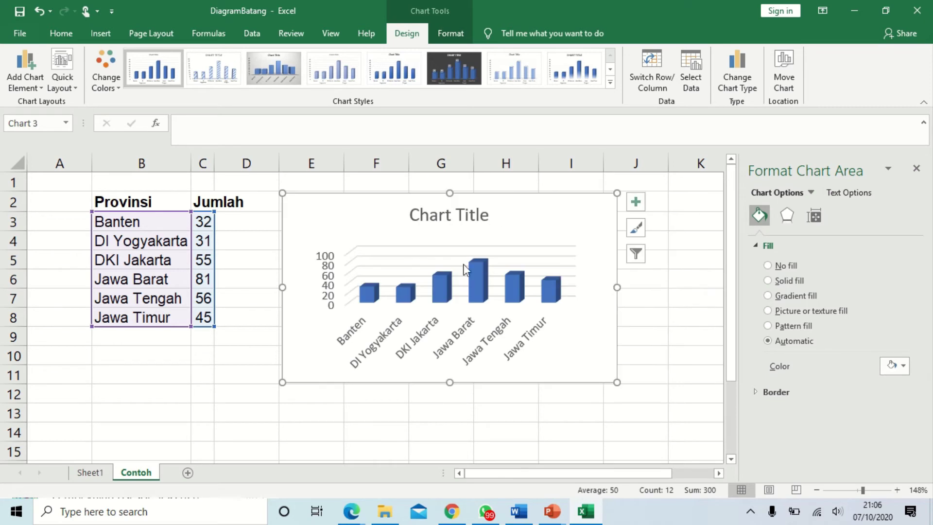
# Set the chart columns' gap width to 47% and vary their colors by point.
pyautogui.click(471, 276)
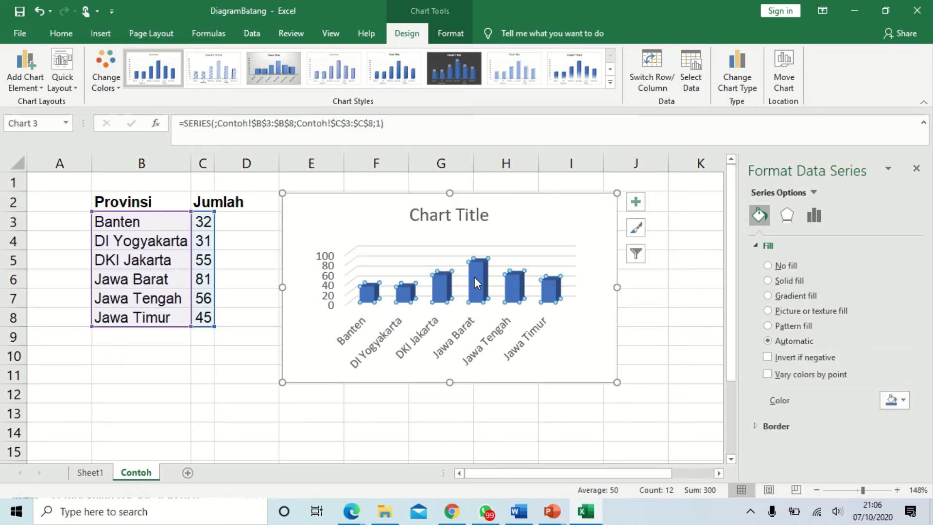
pyautogui.click(474, 277)
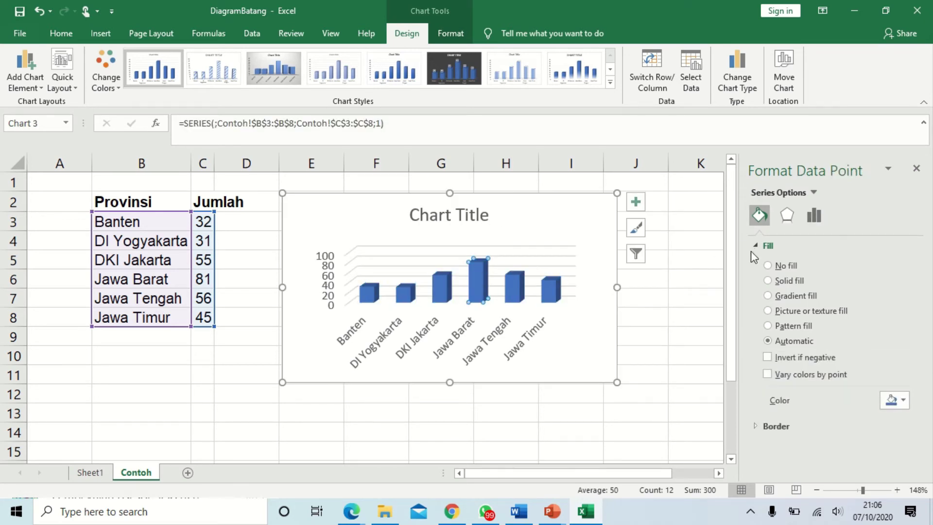
pyautogui.click(814, 218)
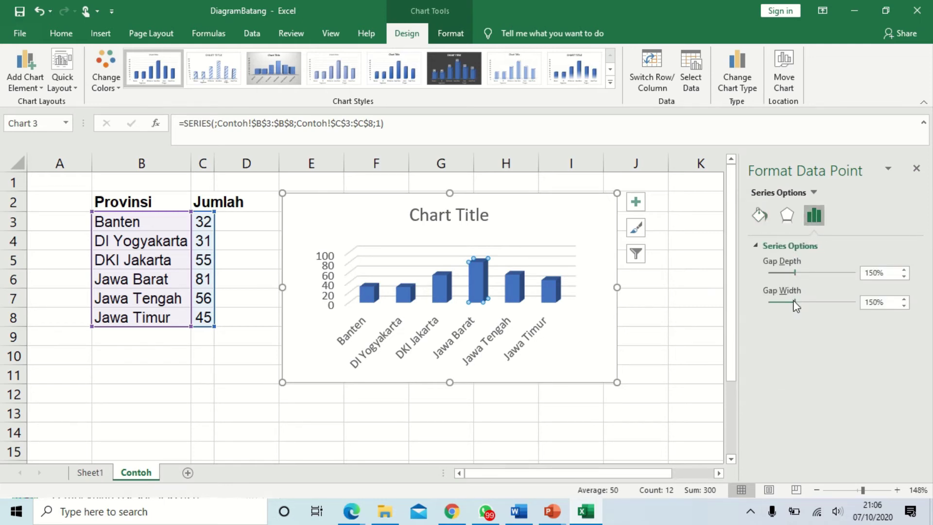
pyautogui.moveTo(793, 299); pyautogui.dragTo(776, 303)
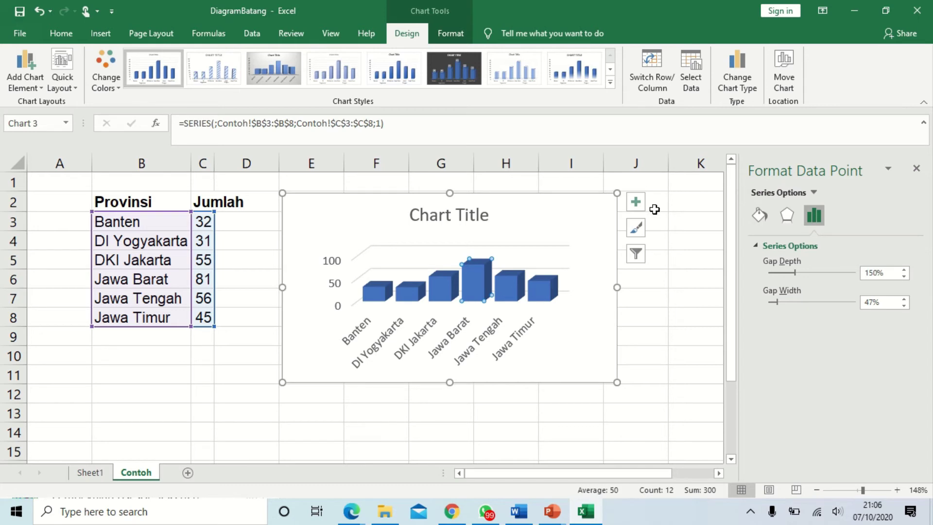
pyautogui.click(758, 218)
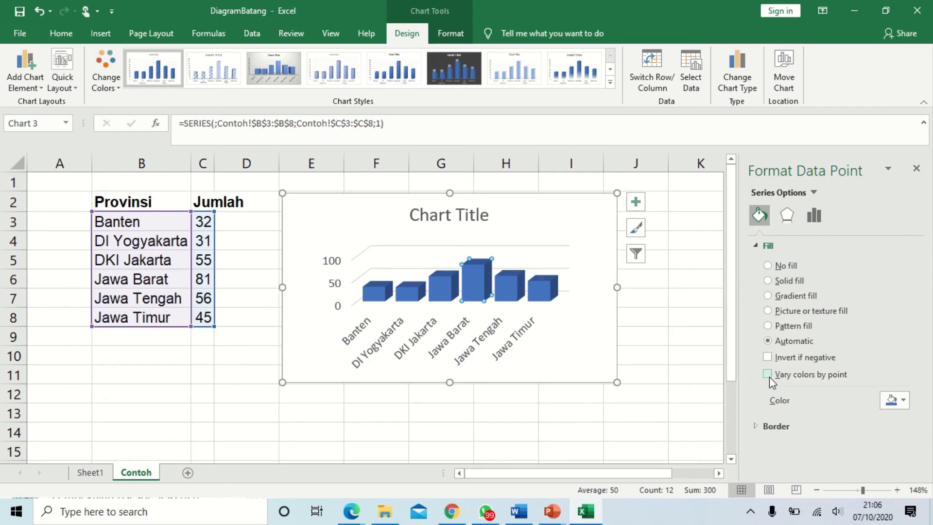
pyautogui.click(767, 374)
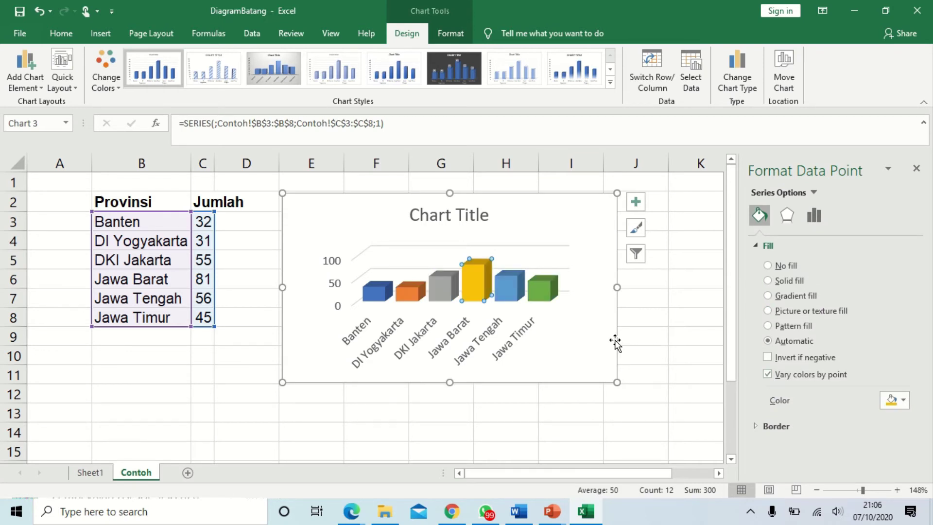
# Format the province labels on the horizontal axis as bold black text at font size 5.
pyautogui.click(389, 339)
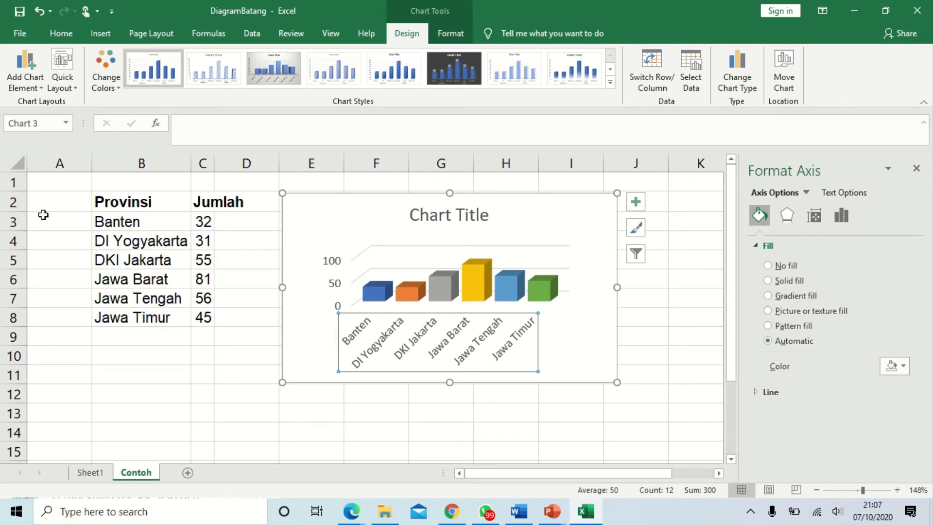
pyautogui.click(63, 32)
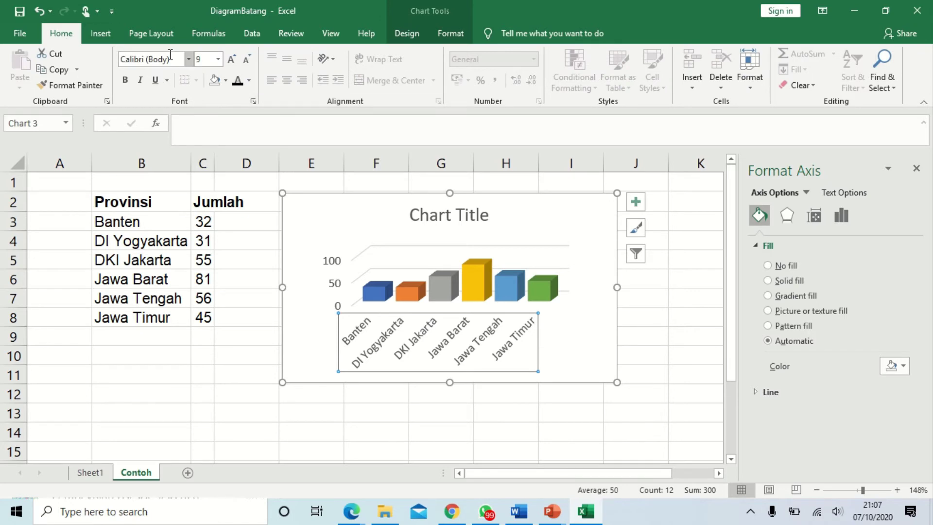
pyautogui.click(245, 60)
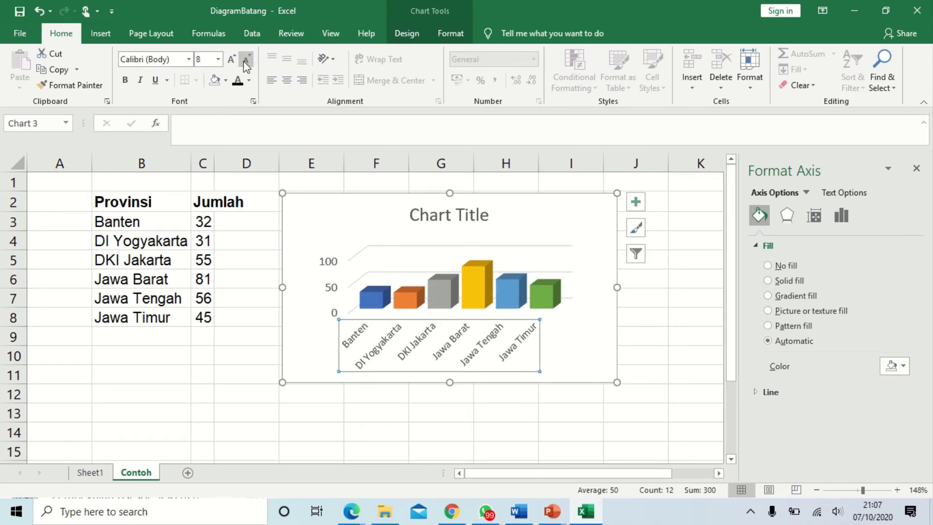
pyautogui.click(244, 61)
pyautogui.click(243, 61)
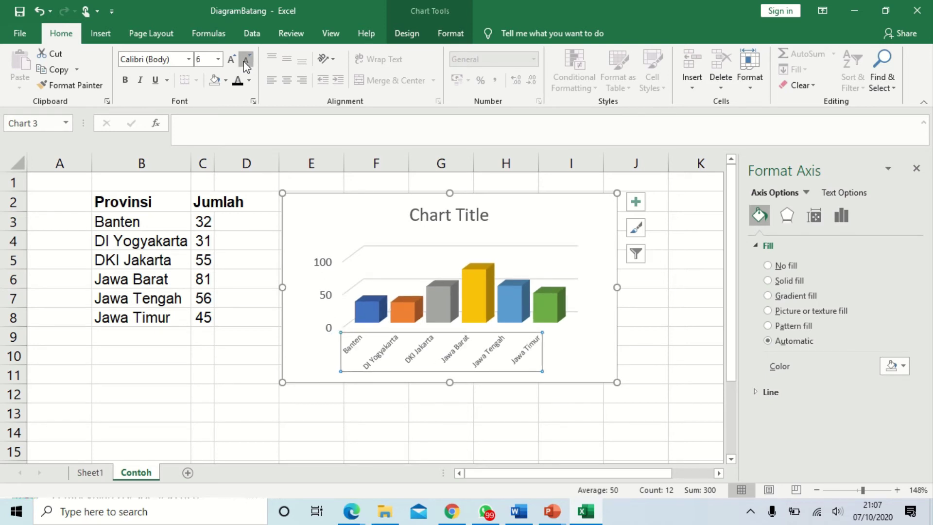
pyautogui.click(243, 61)
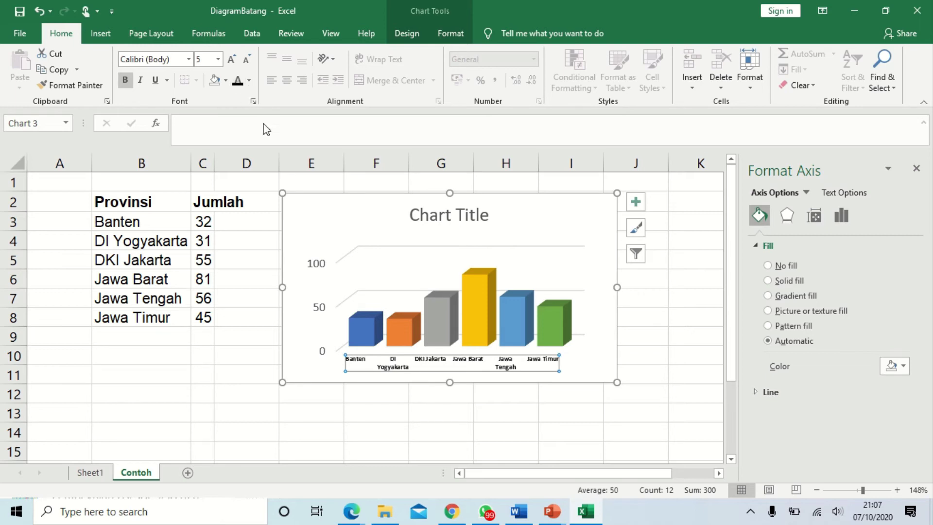
# Make the numbers on the chart's vertical axis black and bold.
pyautogui.click(316, 264)
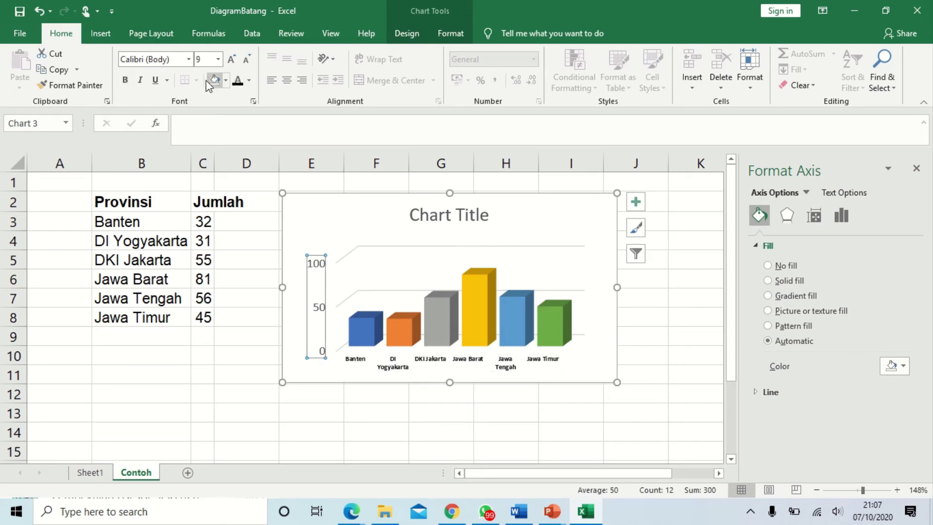
pyautogui.click(238, 82)
pyautogui.click(125, 80)
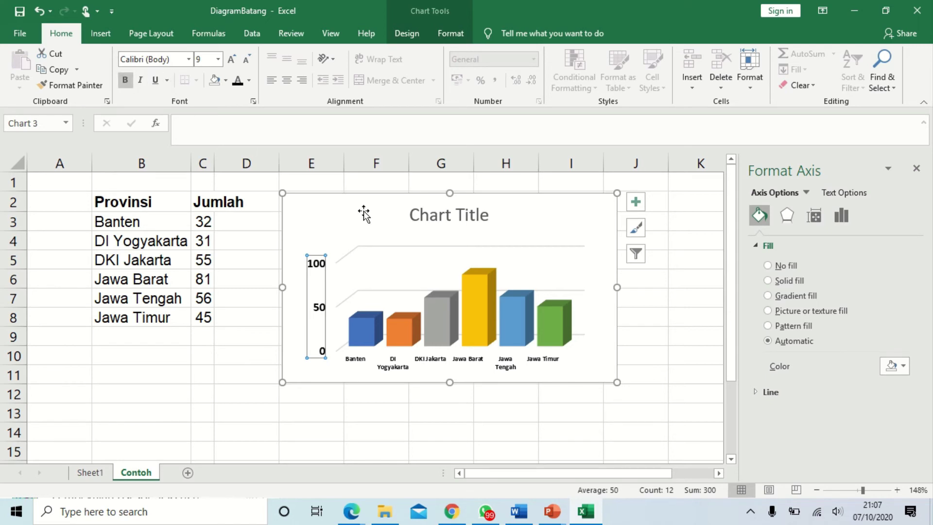
# Replace the placeholder chart title with "Sebaran Mahasiswa Menurut Provinsi Asal".
pyautogui.click(427, 214)
pyautogui.click(440, 218)
pyautogui.tripleClick(439, 217)
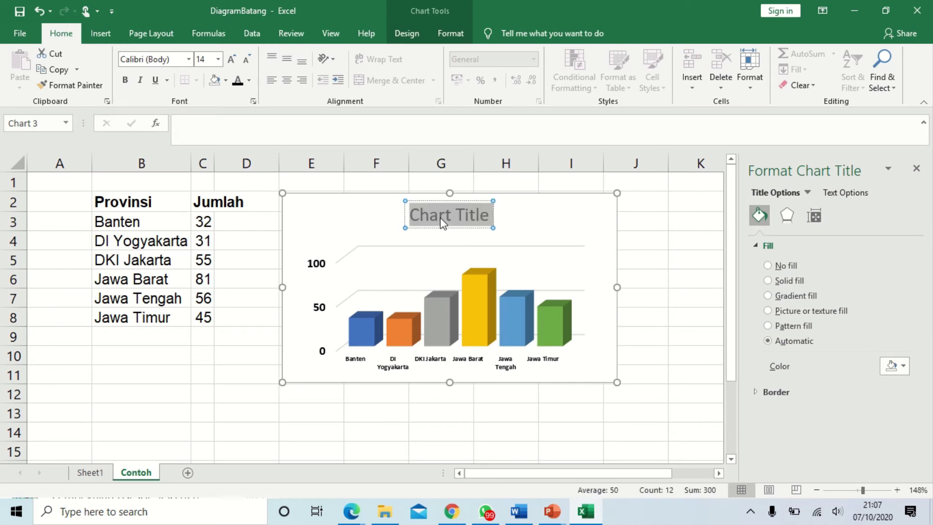
pyautogui.write('Seba')
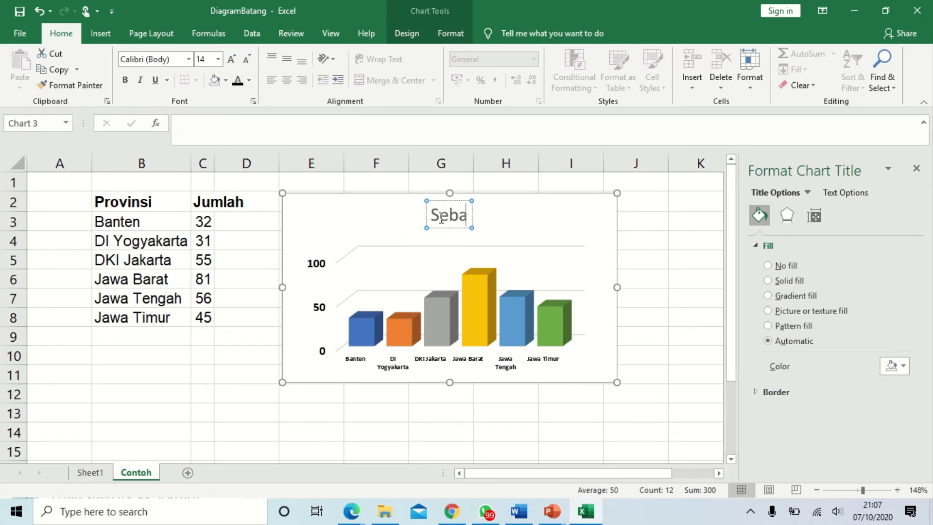
pyautogui.write('ran Mahasis')
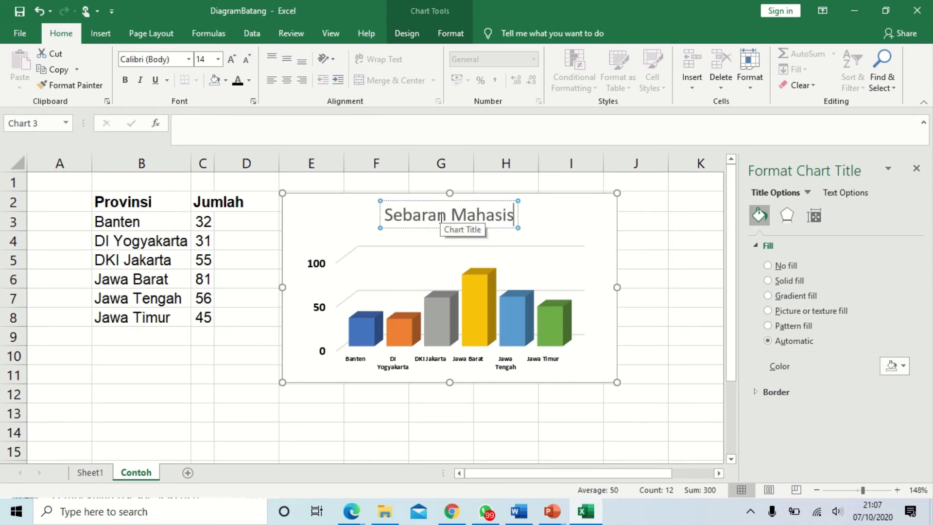
pyautogui.write('wa Menuru')
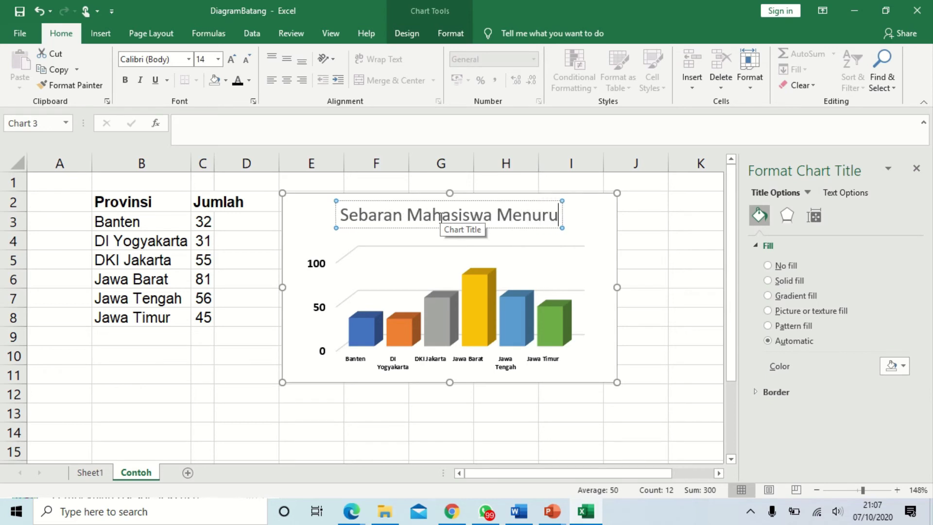
pyautogui.write('t Provinsi')
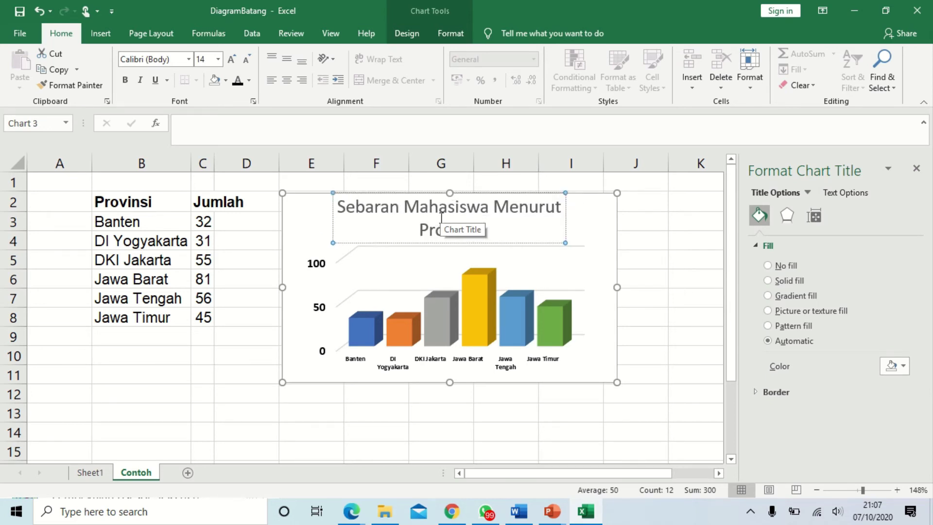
pyautogui.write(' Asal')
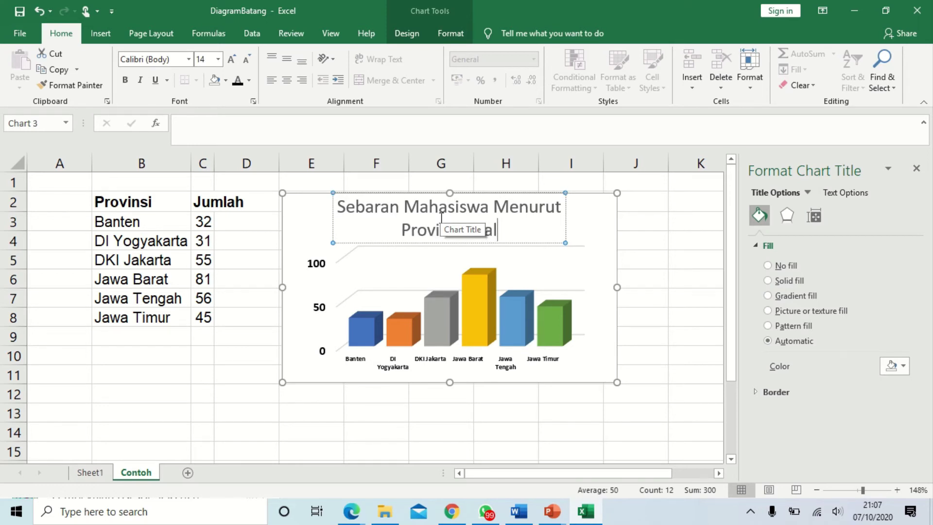
pyautogui.press('Escape')
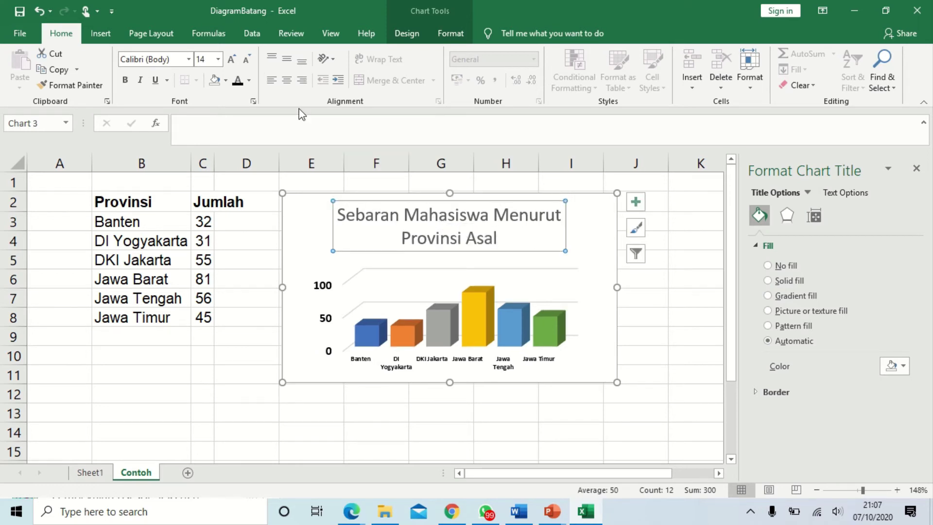
# Make the chart title black and bold, and reduce its font size by one step.
pyautogui.click(237, 81)
pyautogui.click(124, 80)
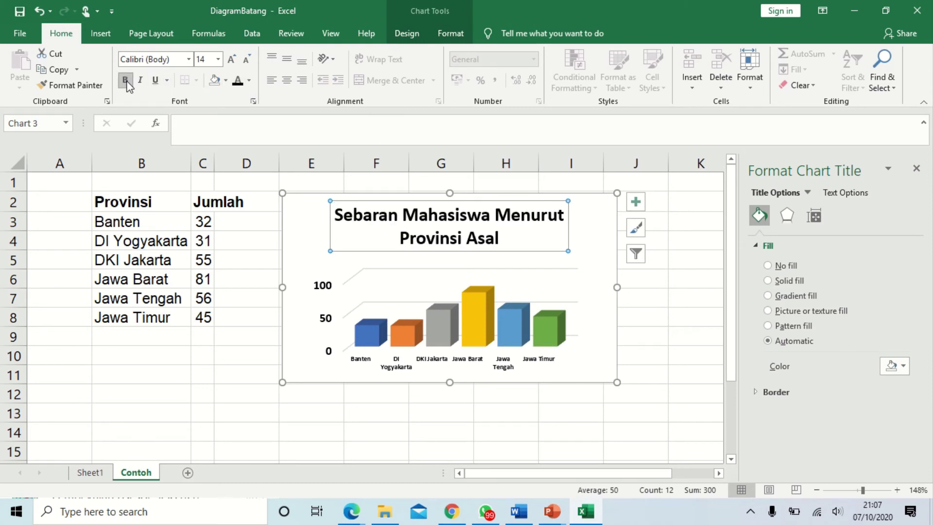
pyautogui.click(245, 60)
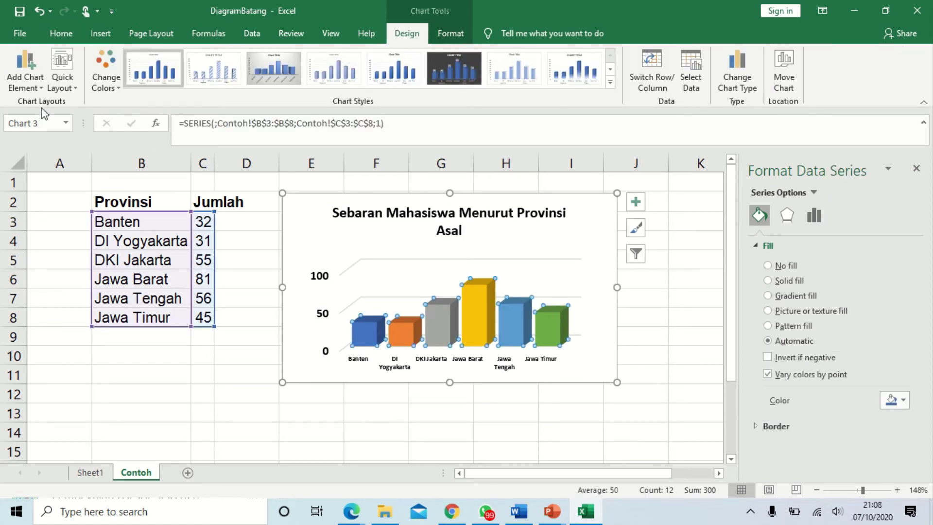
# Add data labels showing the plain values to the chart's columns, without callouts.
pyautogui.click(40, 89)
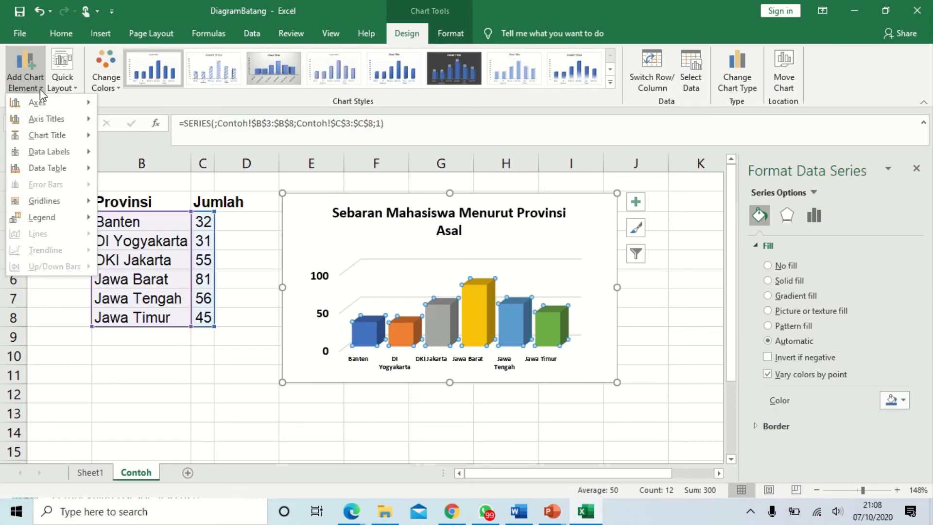
pyautogui.moveTo(54, 155)
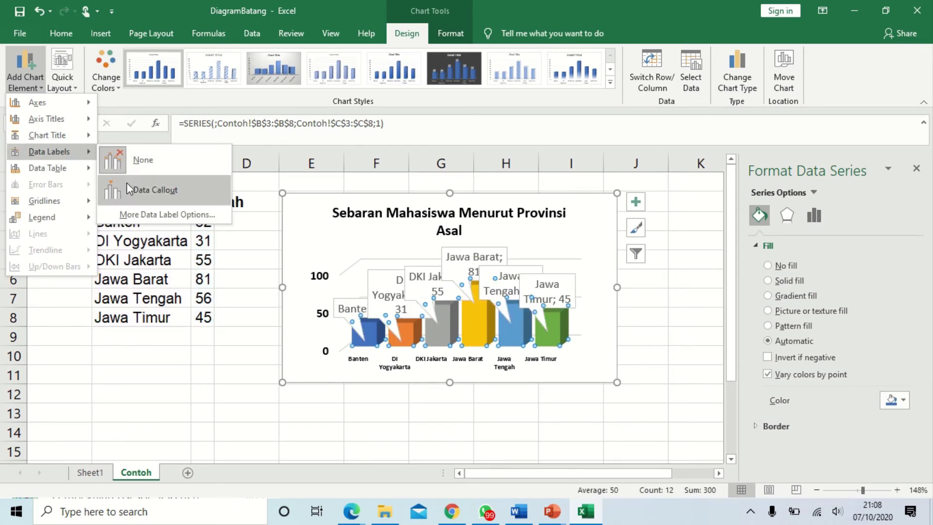
pyautogui.click(130, 213)
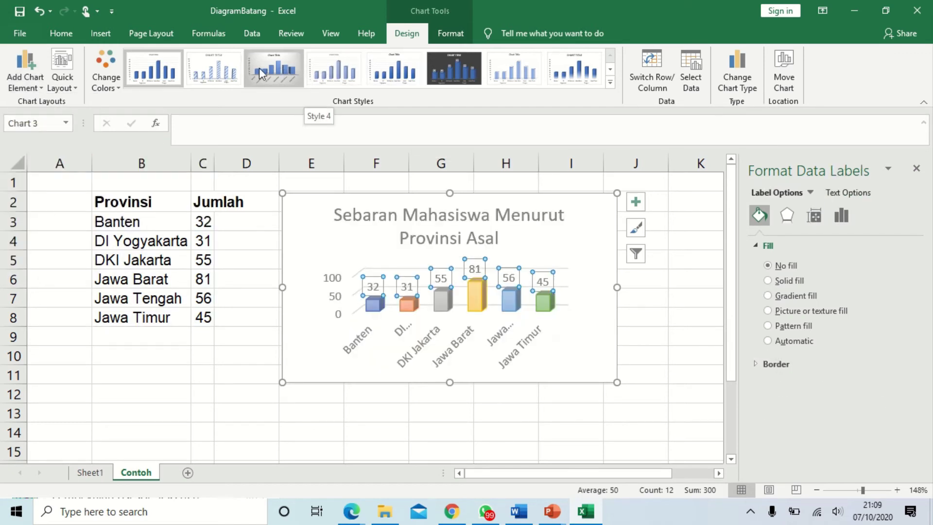
pyautogui.click(343, 69)
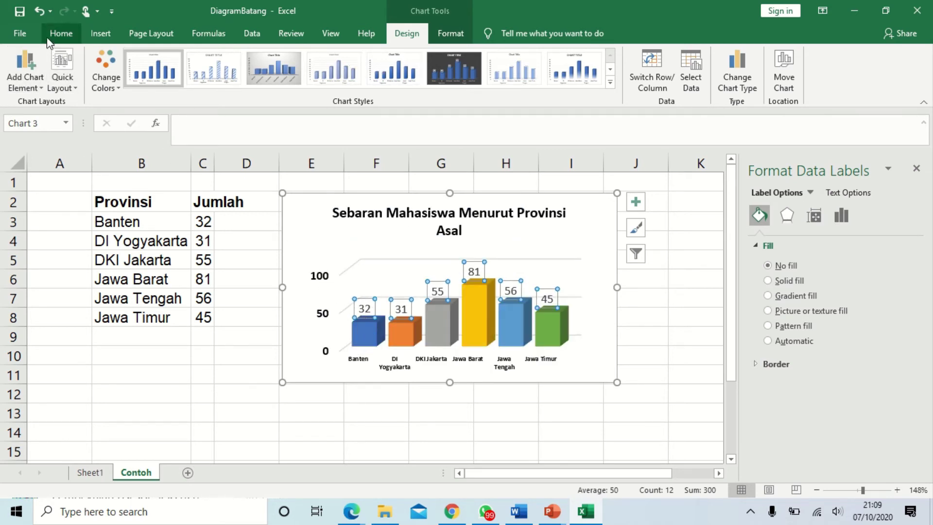
# Format the data labels above the columns as bold black text and deselect them.
pyautogui.click(58, 35)
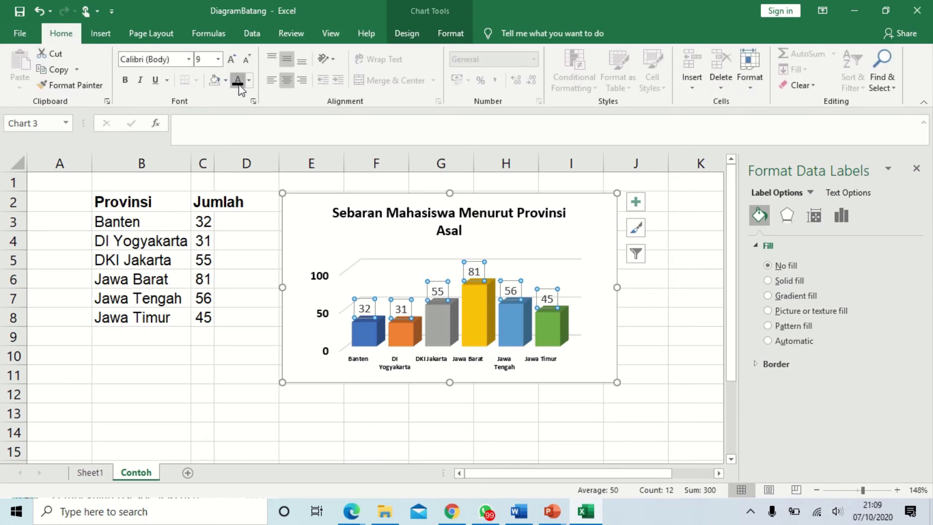
pyautogui.click(123, 82)
pyautogui.click(405, 389)
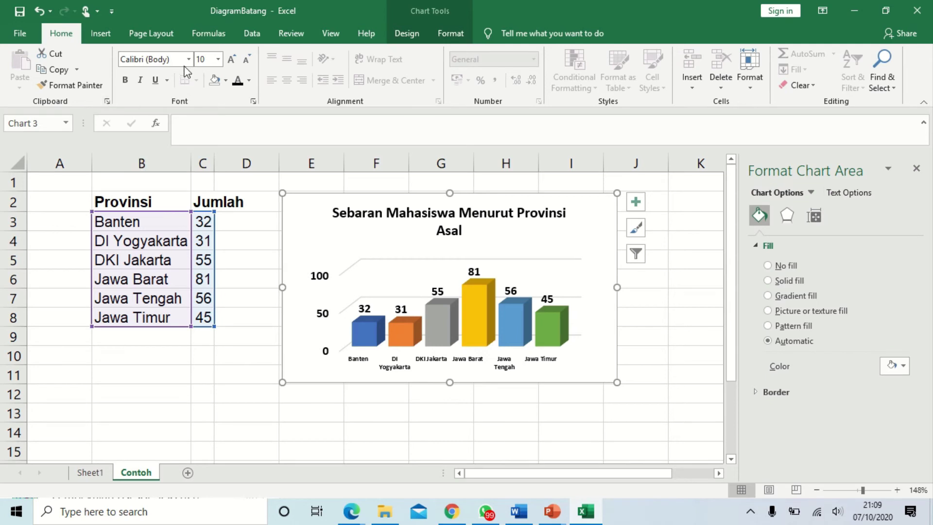
pyautogui.click(101, 35)
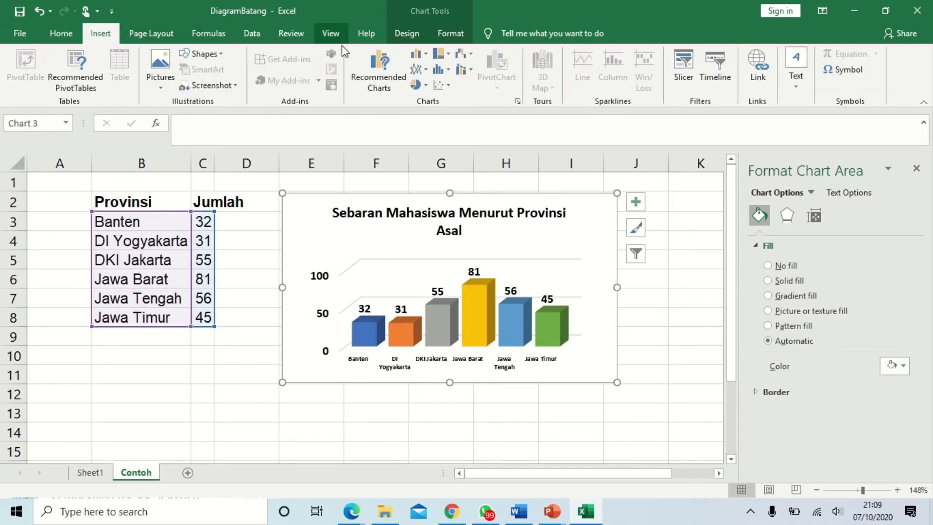
# Change the 3-D column chart to a 3-D clustered bar chart and deselect it.
pyautogui.click(425, 54)
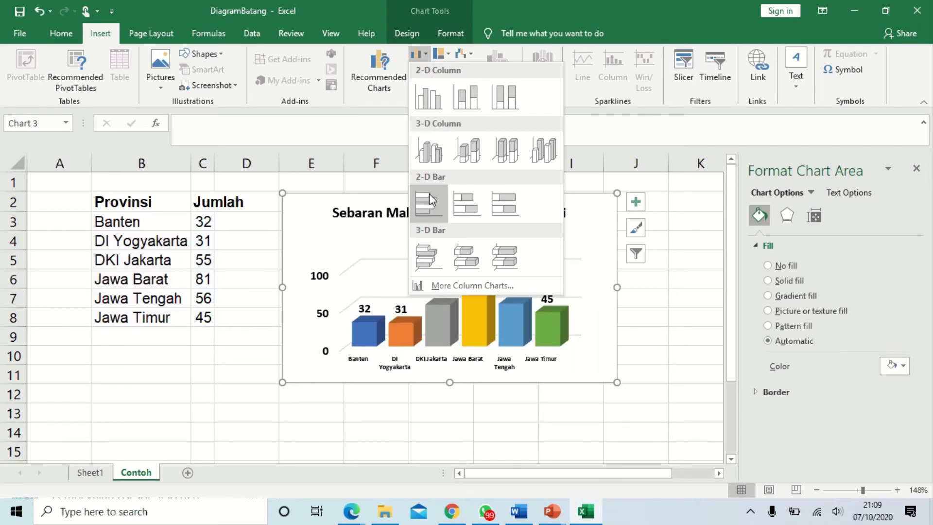
pyautogui.click(432, 254)
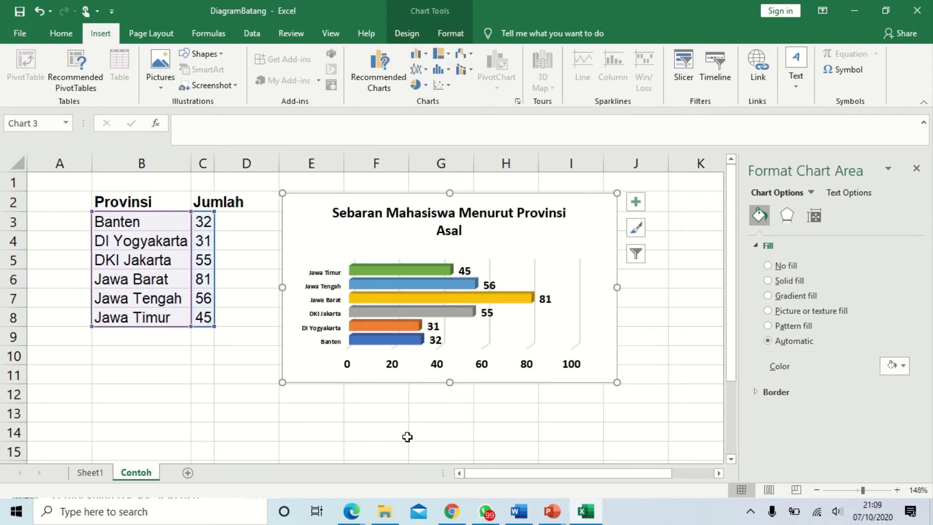
pyautogui.click(377, 433)
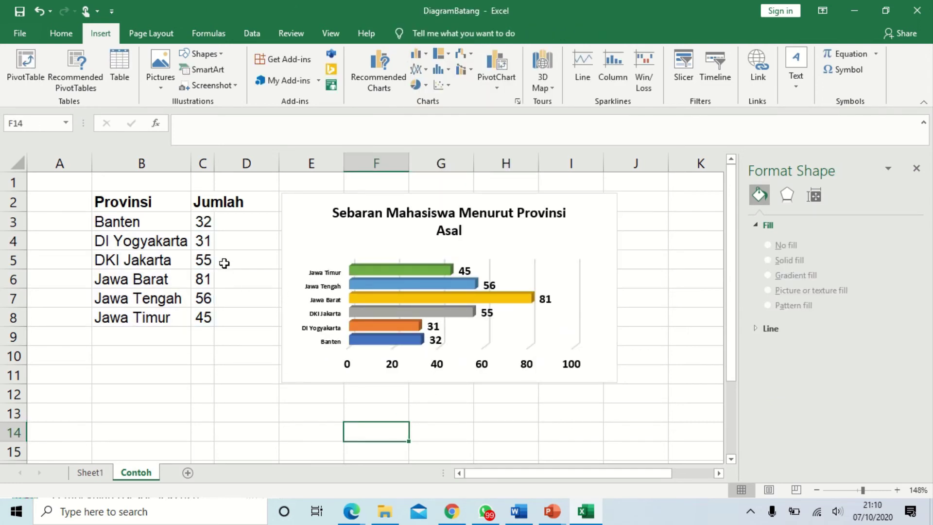
# Copy the student counts in C3:C8 and paste them as values into column D, starting at D3.
pyautogui.moveTo(204, 220); pyautogui.dragTo(203, 313)
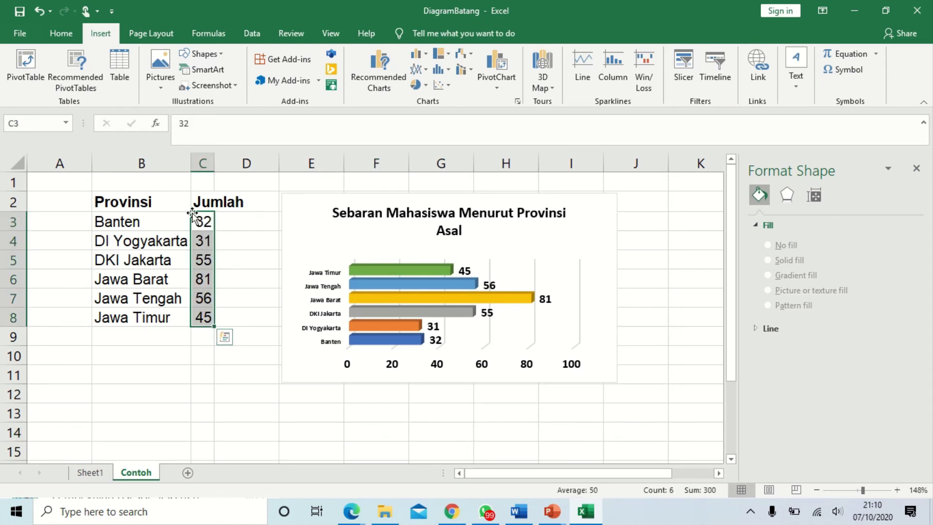
pyautogui.click(61, 34)
pyautogui.click(54, 68)
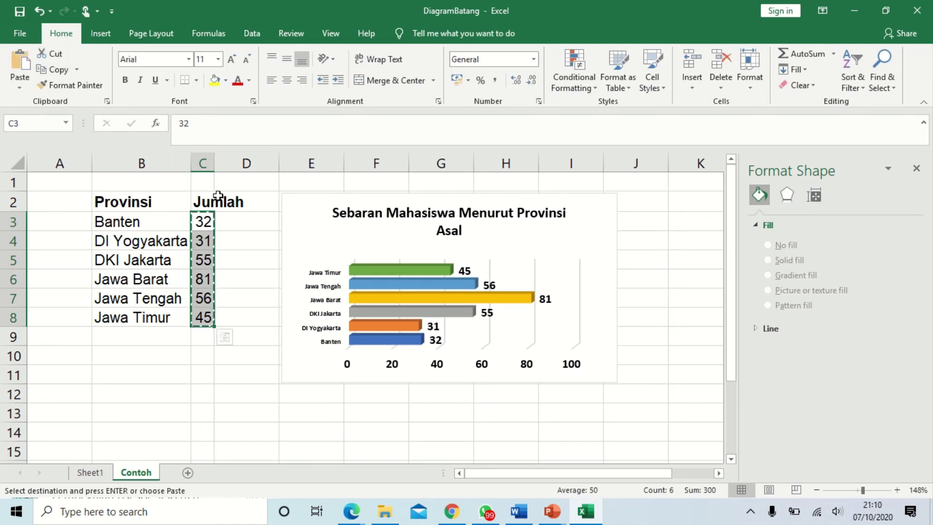
pyautogui.rightClick(246, 221)
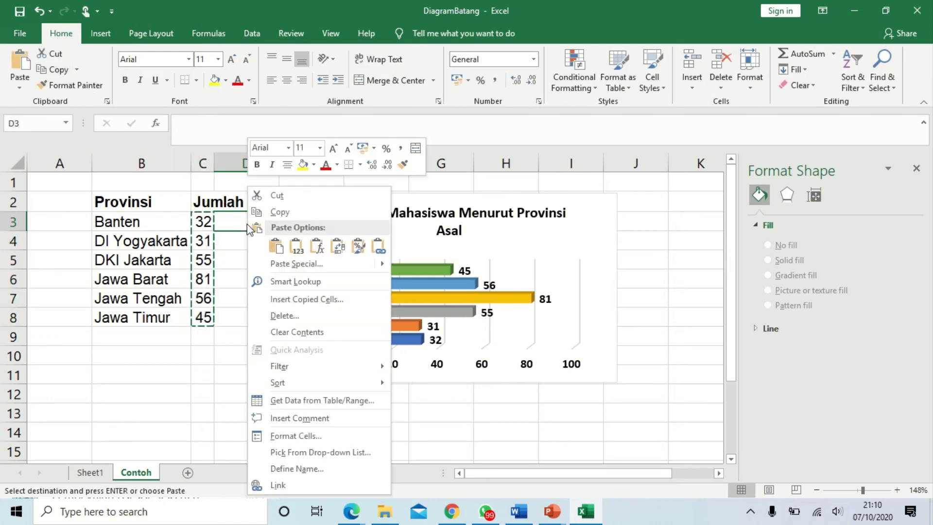
pyautogui.click(297, 246)
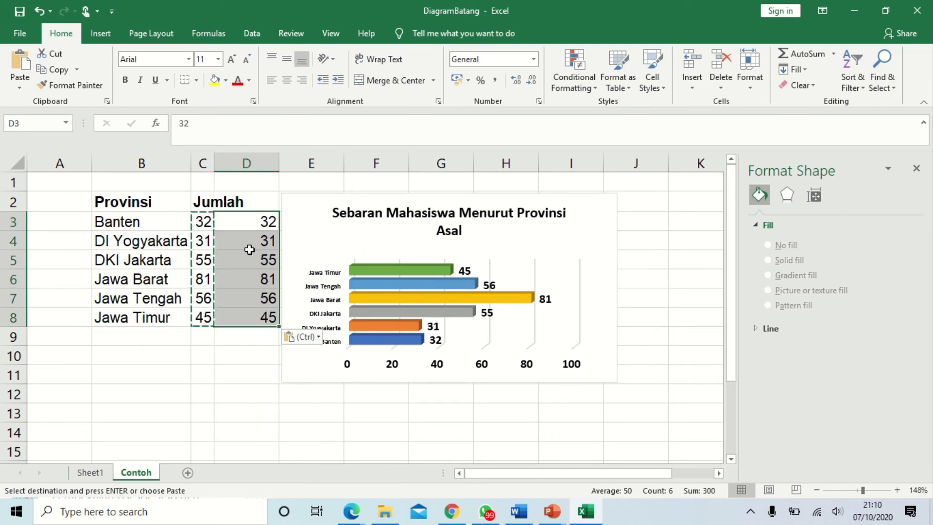
# Total the copied counts D3:D8 in cell D9 with a SUM formula.
pyautogui.click(206, 223)
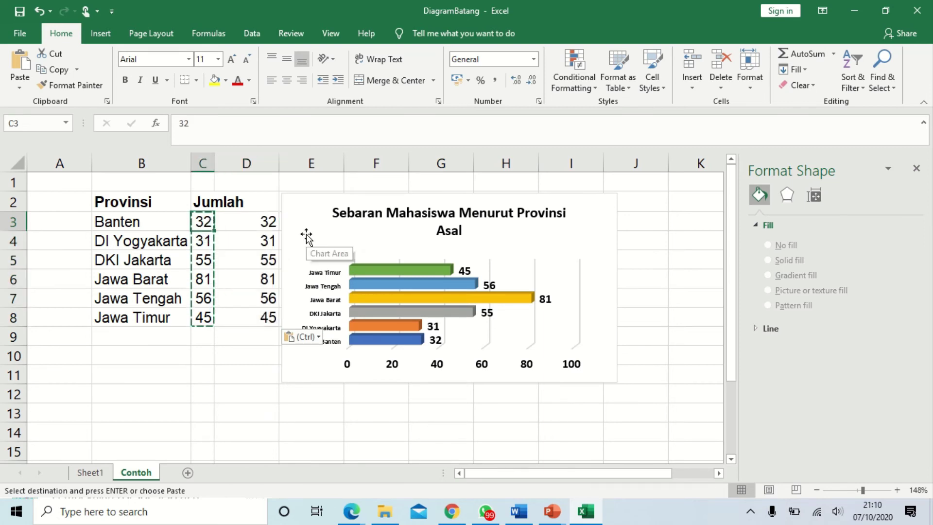
pyautogui.press('Right')
pyautogui.press('Right')
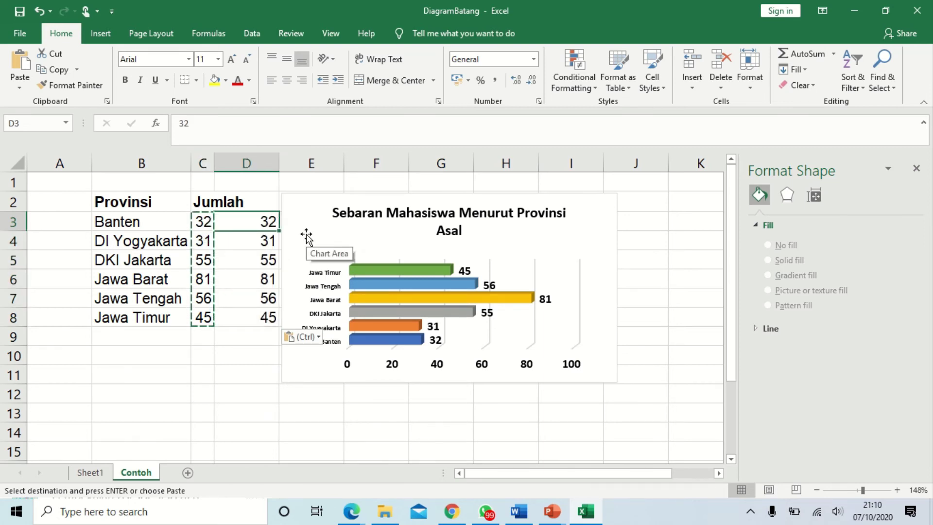
pyautogui.press('Down')
pyautogui.press('Down')
pyautogui.press('Down')
pyautogui.press('Down')
pyautogui.press('Down')
pyautogui.press('Down')
pyautogui.press('Left')
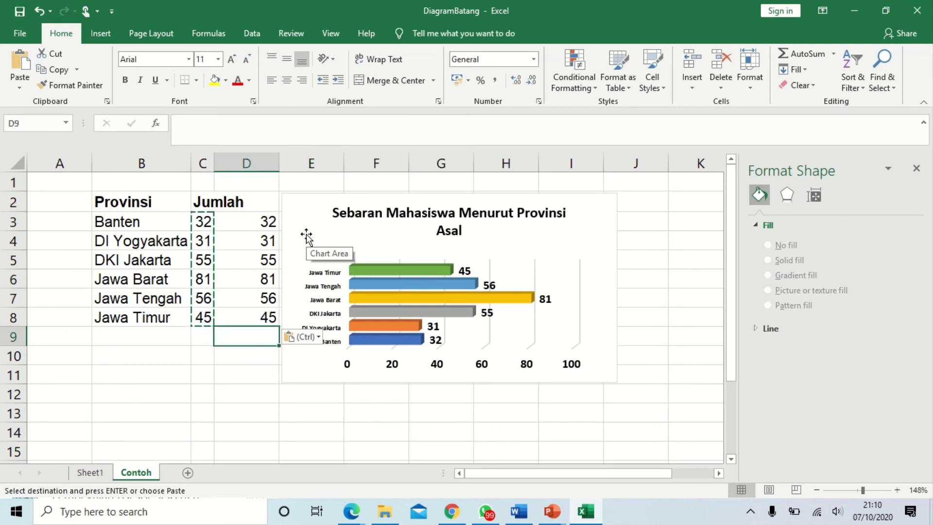
pyautogui.write('=sum(')
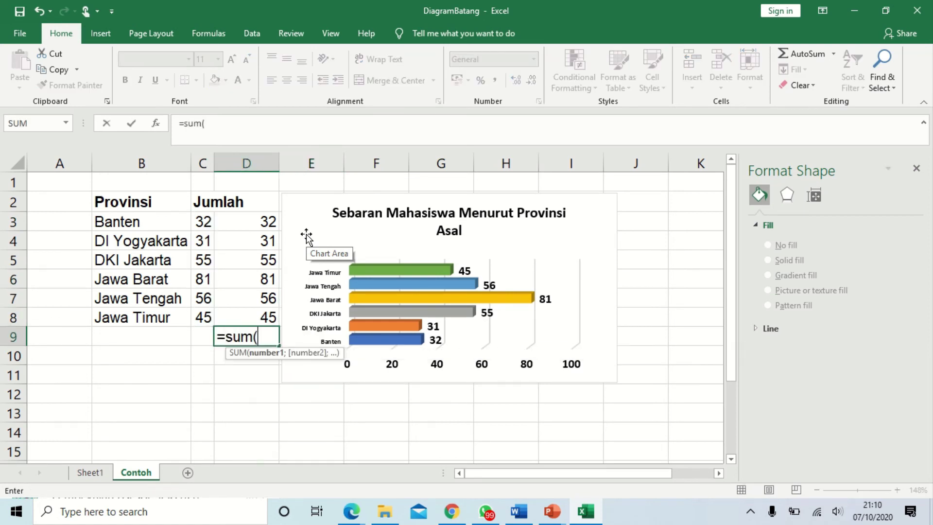
pyautogui.press('Up')
pyautogui.hotkey('shift', 'Up')
pyautogui.hotkey('shift', 'Up')
pyautogui.hotkey('shift', 'Up')
pyautogui.hotkey('shift', 'Up')
pyautogui.hotkey('shift', 'Up')
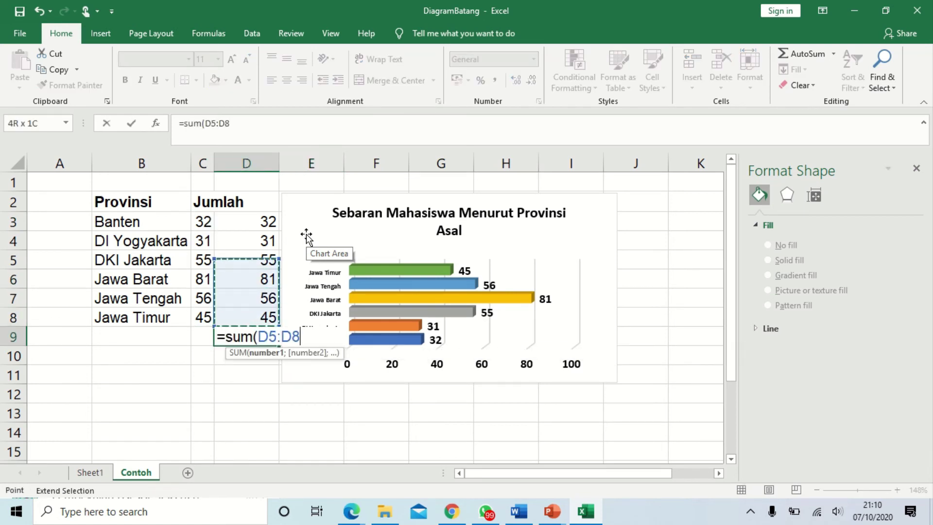
pyautogui.press('Return')
# Replace Banten's count in C3 with its share of the total, using the formula =D3/$D$9.
pyautogui.press('Left')
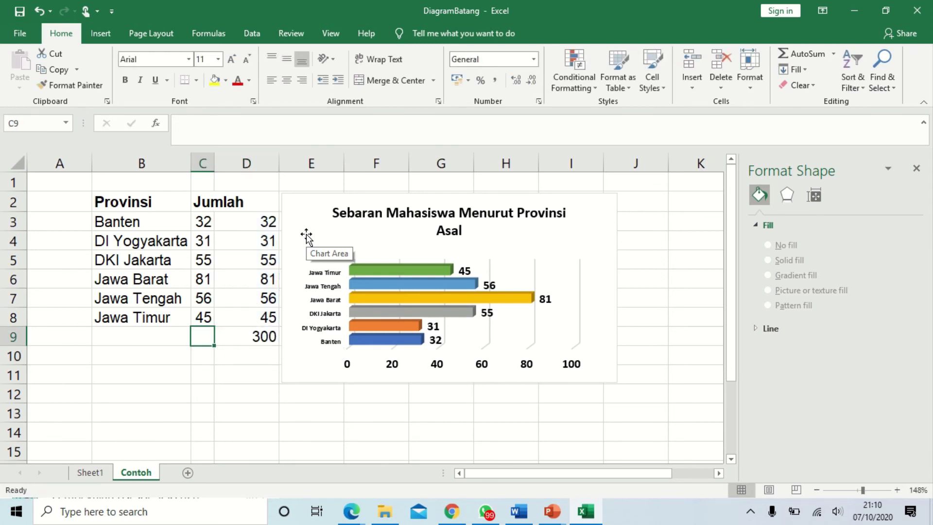
pyautogui.press('Up')
pyautogui.press('Up')
pyautogui.press('Up')
pyautogui.press('Up')
pyautogui.press('Up')
pyautogui.press('Up')
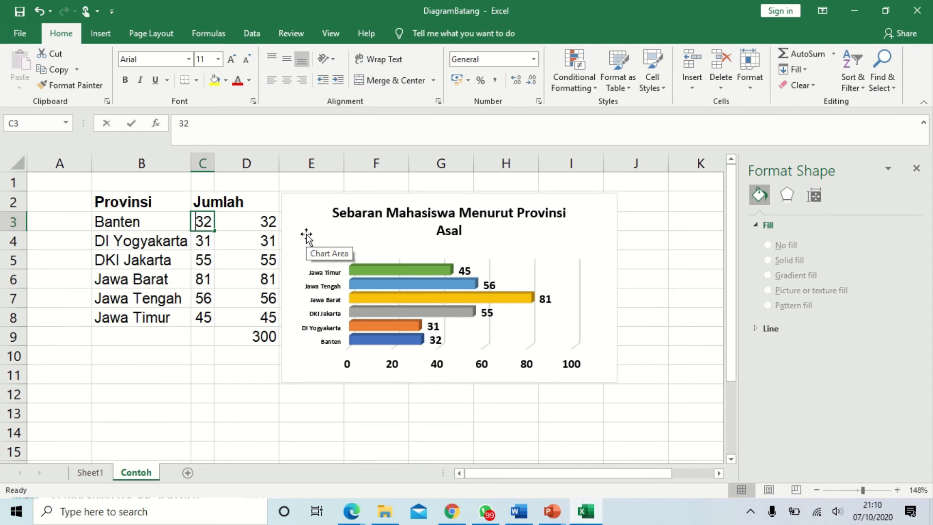
pyautogui.write('=')
pyautogui.press('Right')
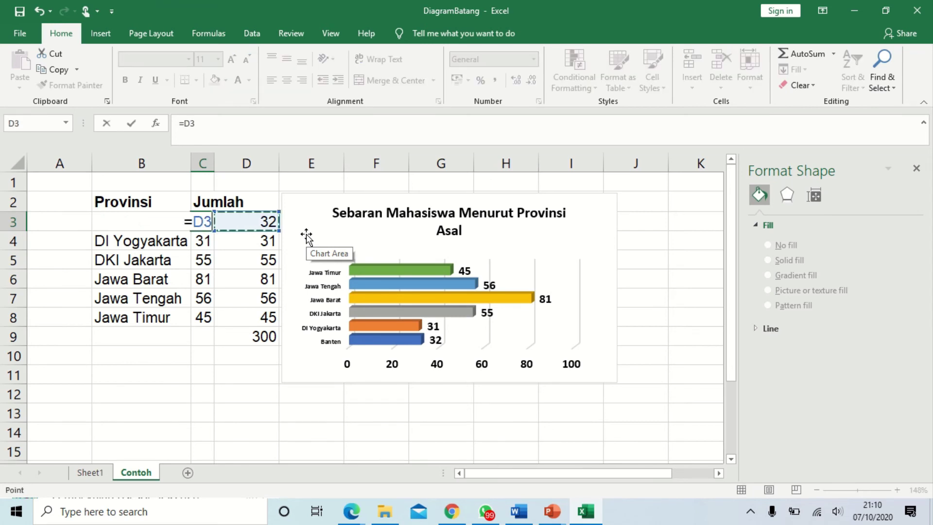
pyautogui.write('/')
pyautogui.press('Down')
pyautogui.press('Down')
pyautogui.press('Down')
pyautogui.press('Down')
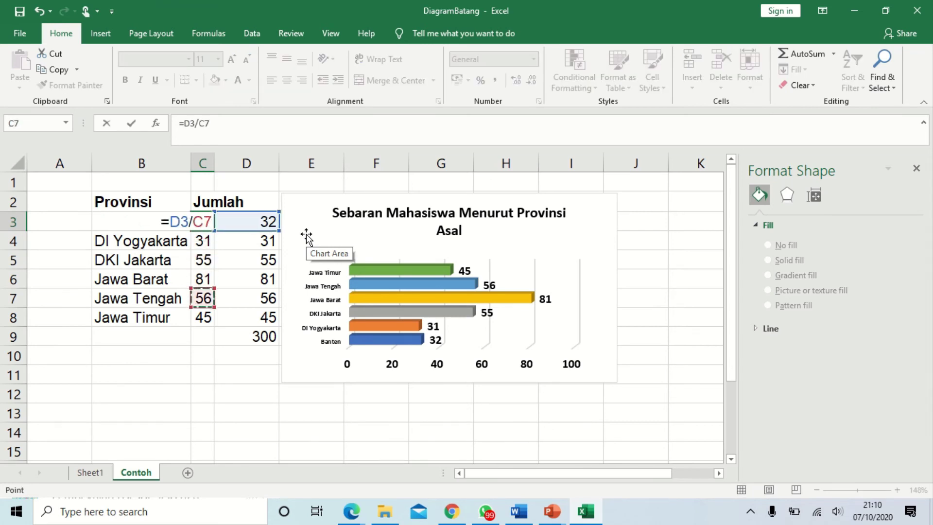
pyautogui.press('Right')
pyautogui.press('Down')
pyautogui.press('Down')
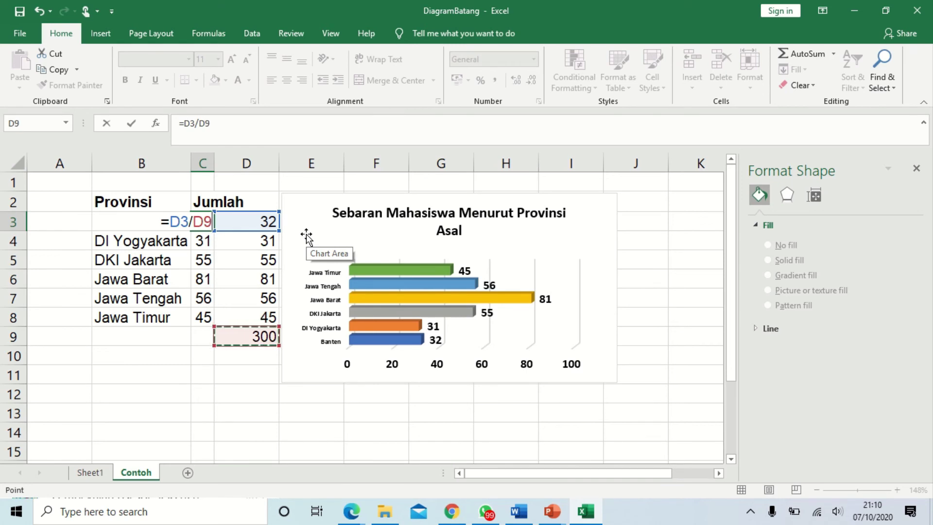
pyautogui.press('F4')
pyautogui.press('Return')
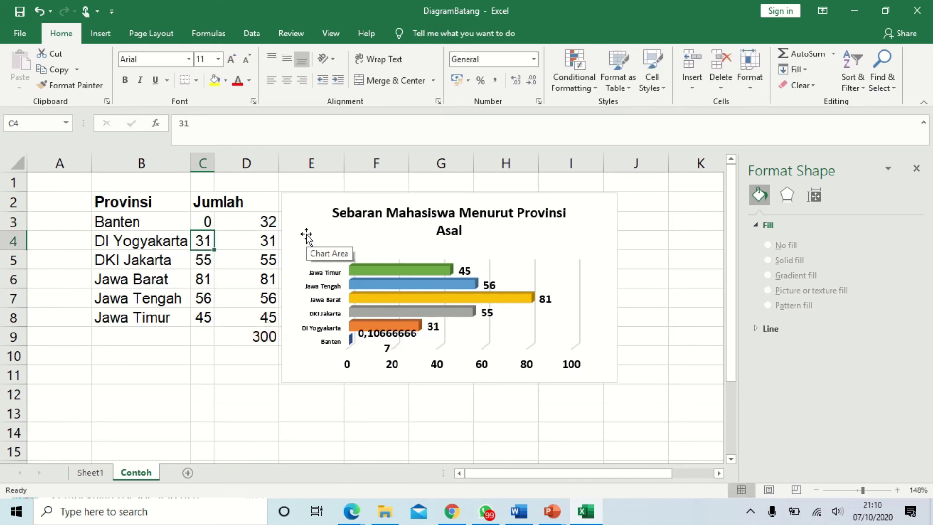
# Show Banten's share in cell C3 with three decimal places.
pyautogui.press('Up')
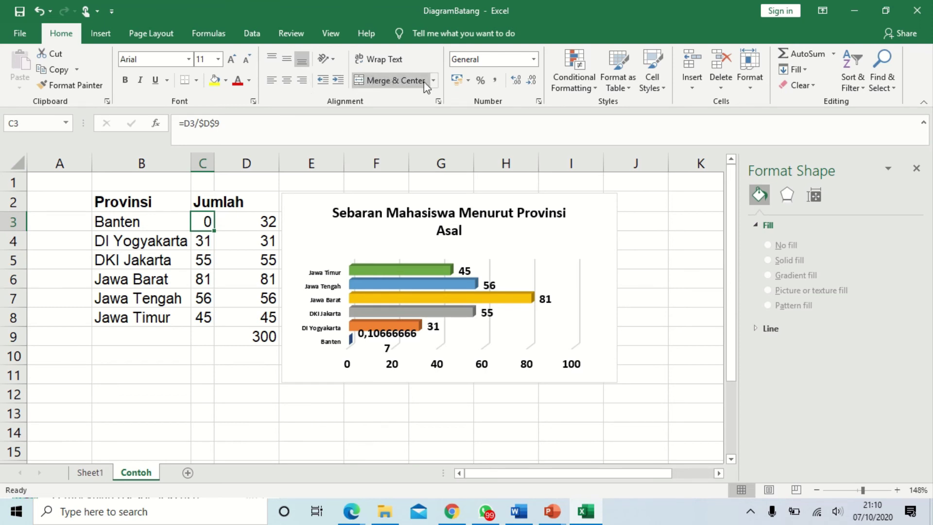
pyautogui.click(516, 81)
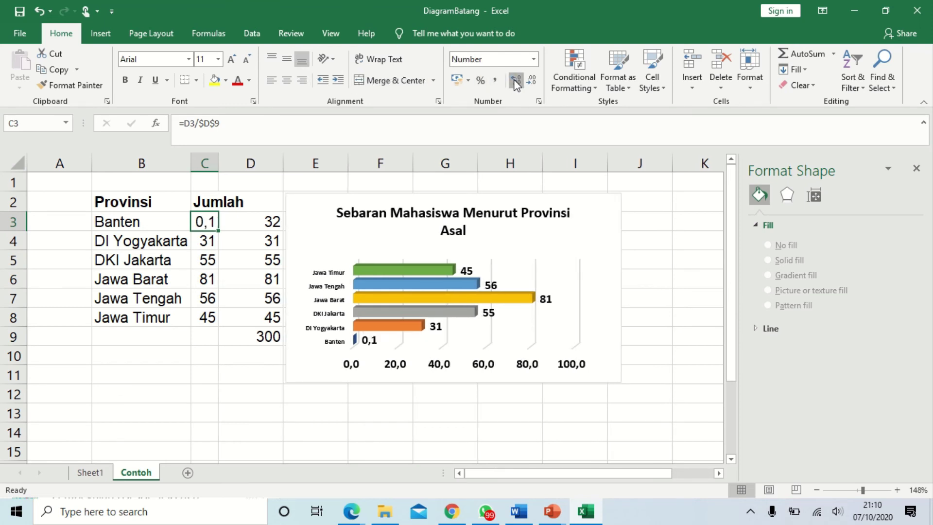
pyautogui.click(515, 81)
pyautogui.click(515, 81)
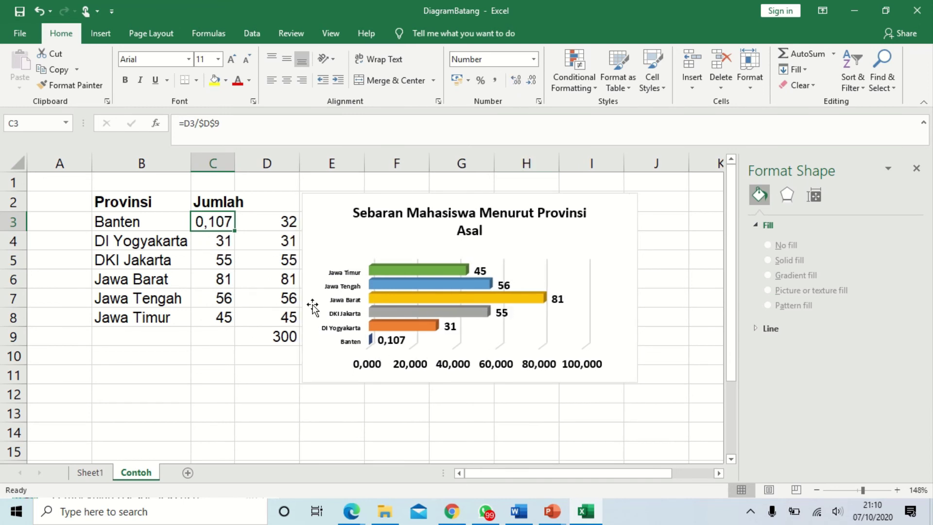
# Copy the share formula from C3 into C4:C8 for the remaining provinces and end copy mode.
pyautogui.hotkey('ctrl', 'c')
pyautogui.press('Down')
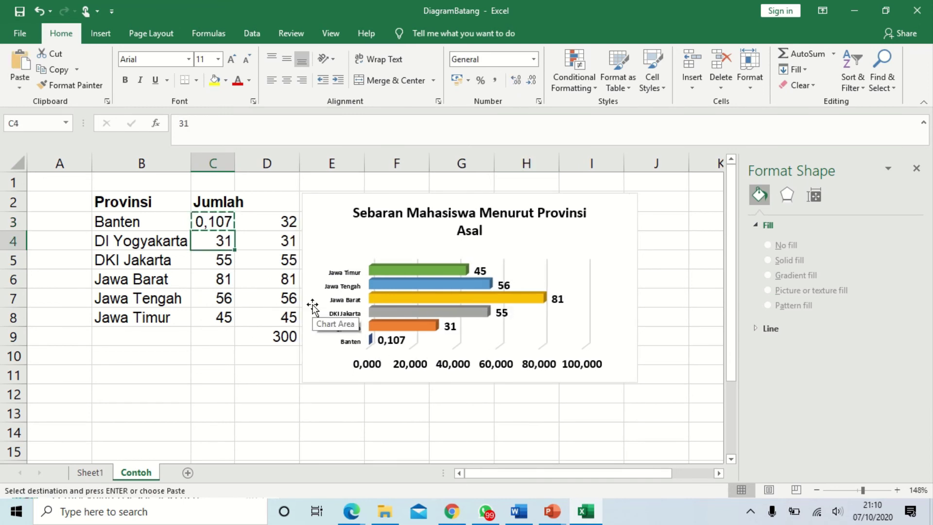
pyautogui.hotkey('shift', 'Down')
pyautogui.hotkey('shift', 'Down')
pyautogui.hotkey('shift', 'Down')
pyautogui.hotkey('shift', 'Down')
pyautogui.hotkey('ctrl', 'v')
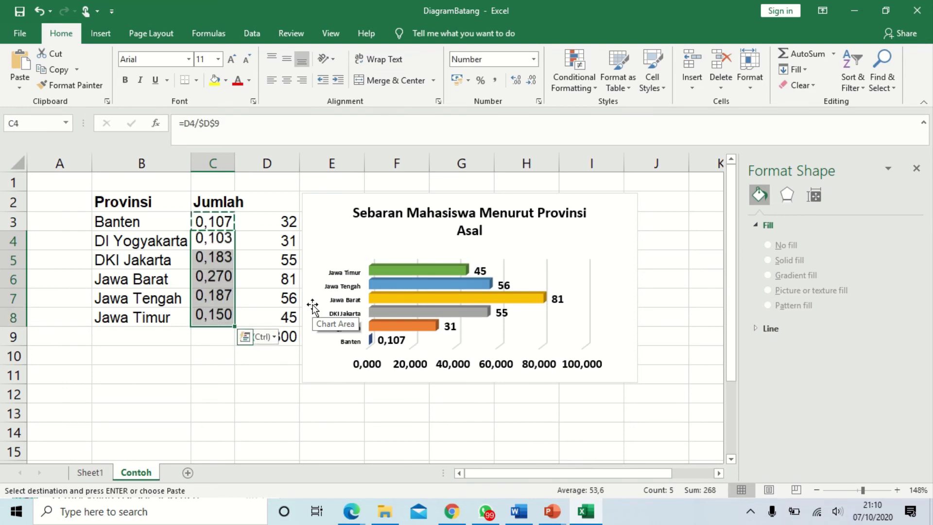
pyautogui.press('Escape')
pyautogui.click(206, 267)
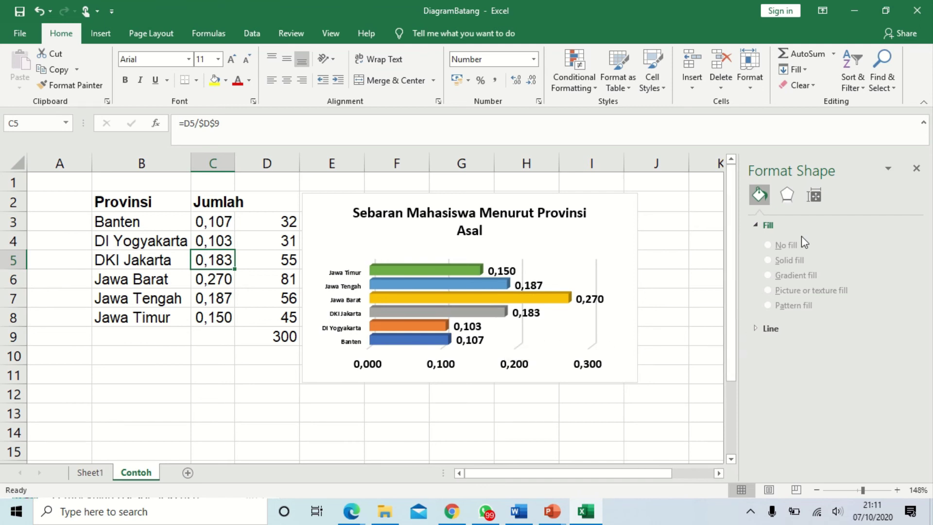
# Format the bar chart's data labels as Percentage with 2 decimal places, and deselect the chart.
pyautogui.click(598, 301)
pyautogui.click(598, 301)
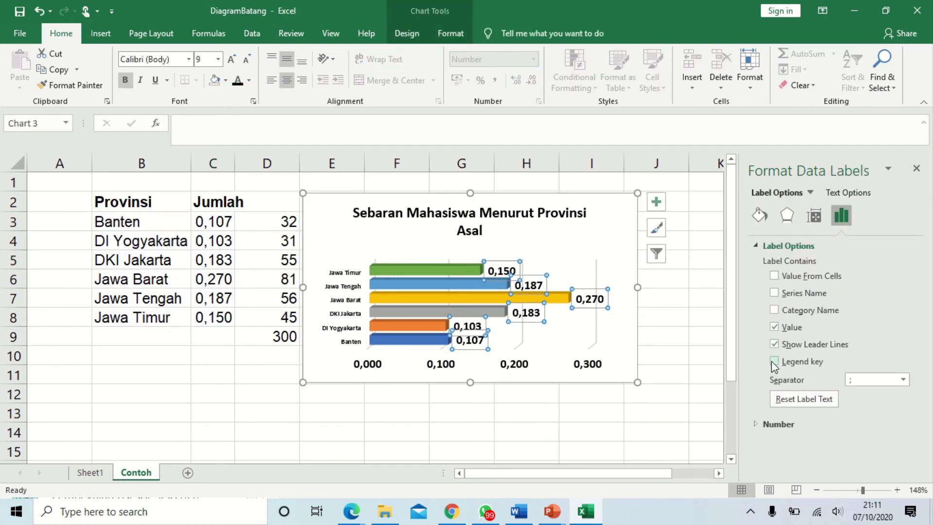
pyautogui.click(754, 422)
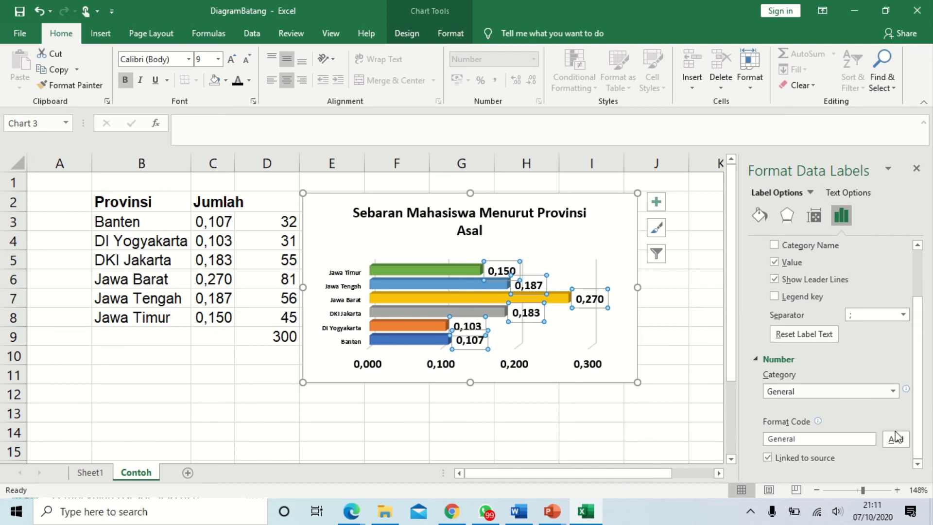
pyautogui.click(892, 391)
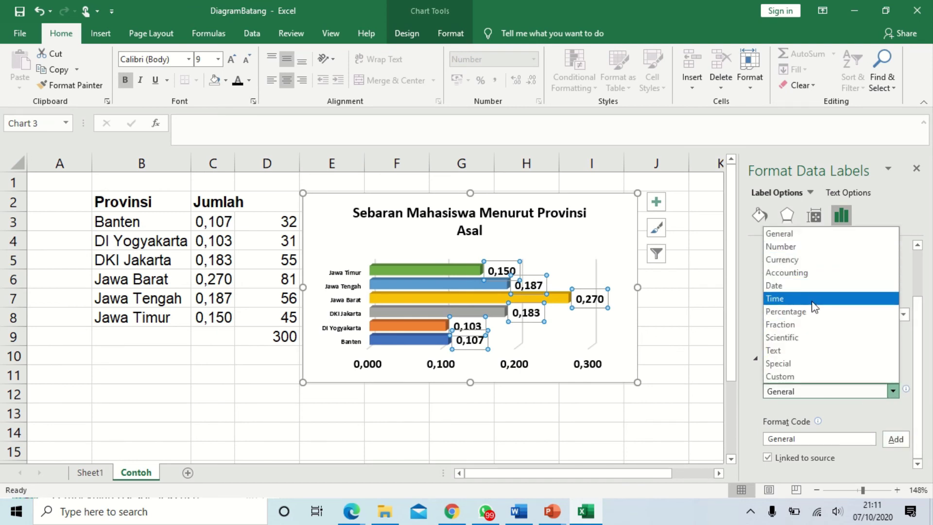
pyautogui.click(816, 311)
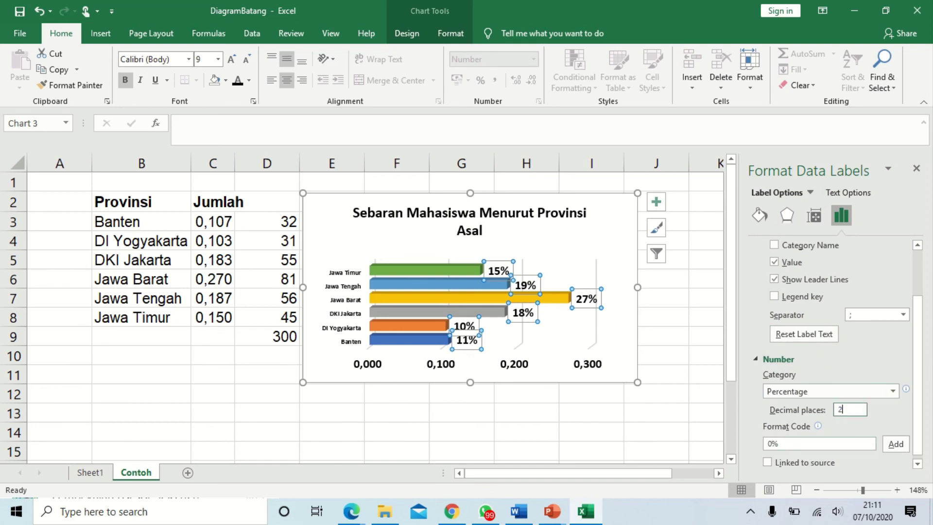
pyautogui.click(839, 409)
pyautogui.write('2')
pyautogui.press('Return')
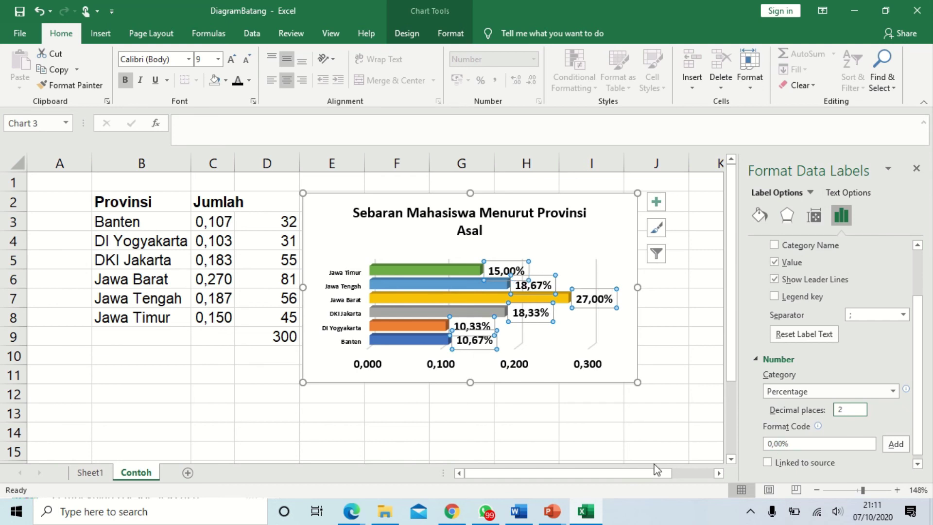
pyautogui.click(532, 429)
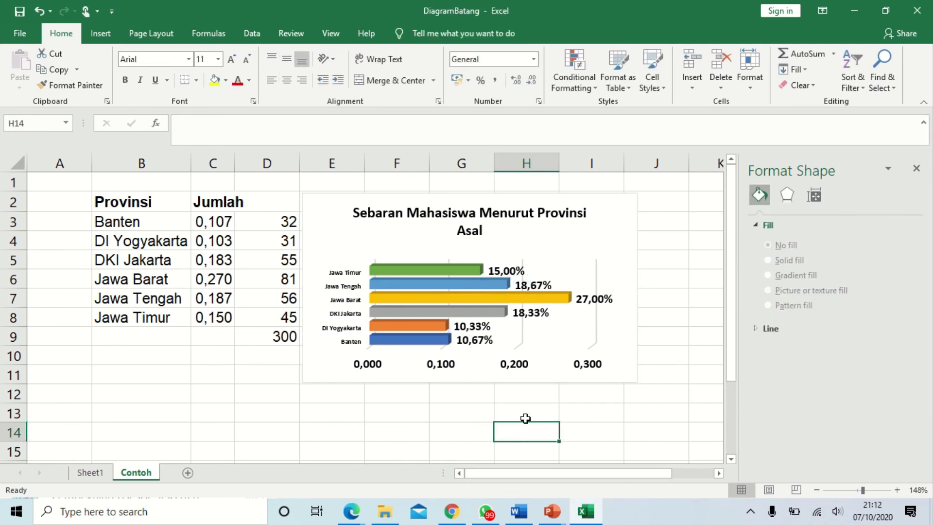